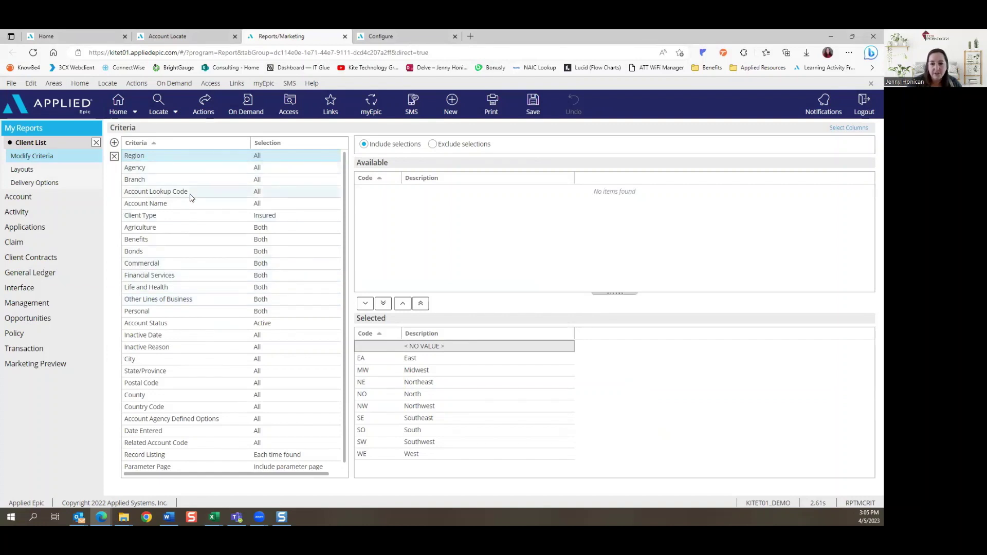
- Review the Client List report's criteria, including the options for Client Type and Account Status
scroll(182, 340, down, 1)
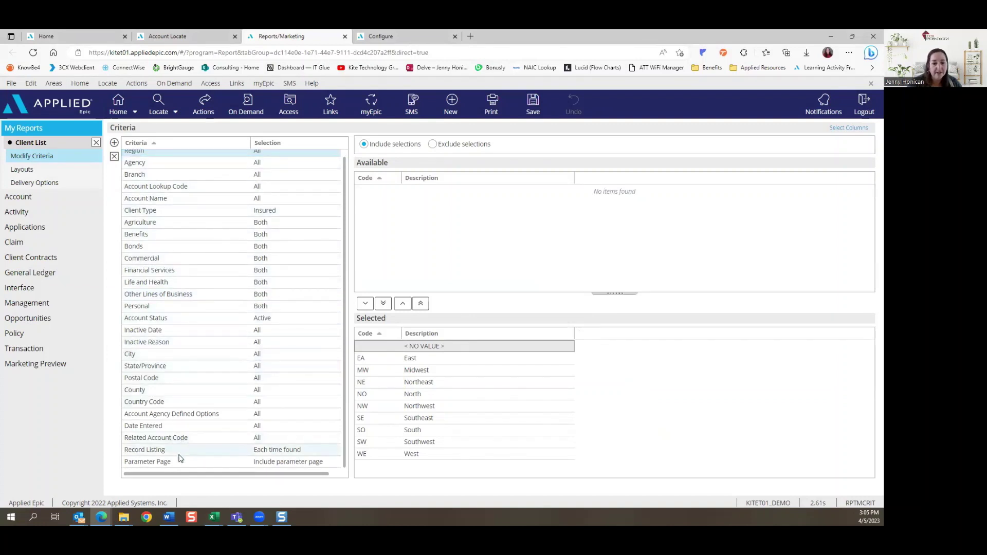
scroll(180, 459, up, 1)
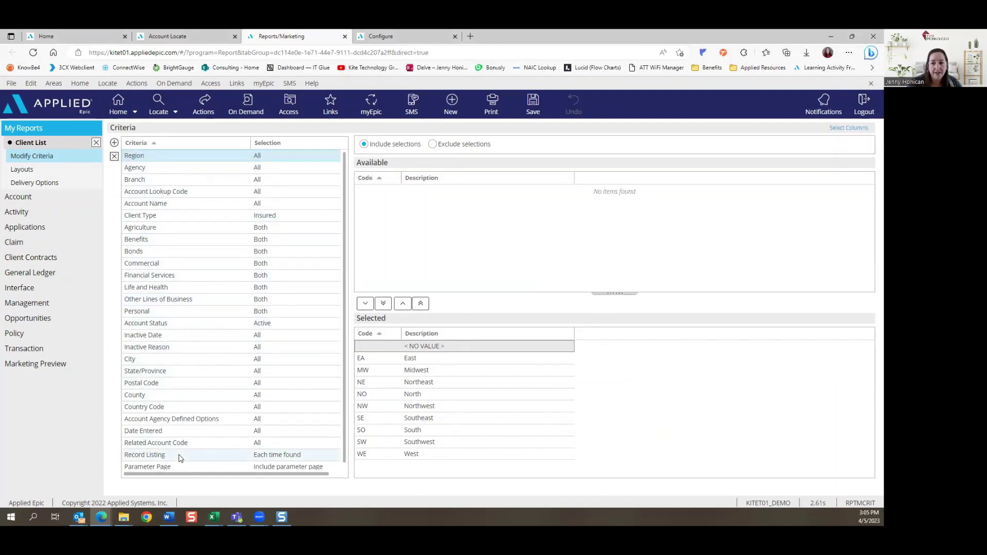
click(186, 219)
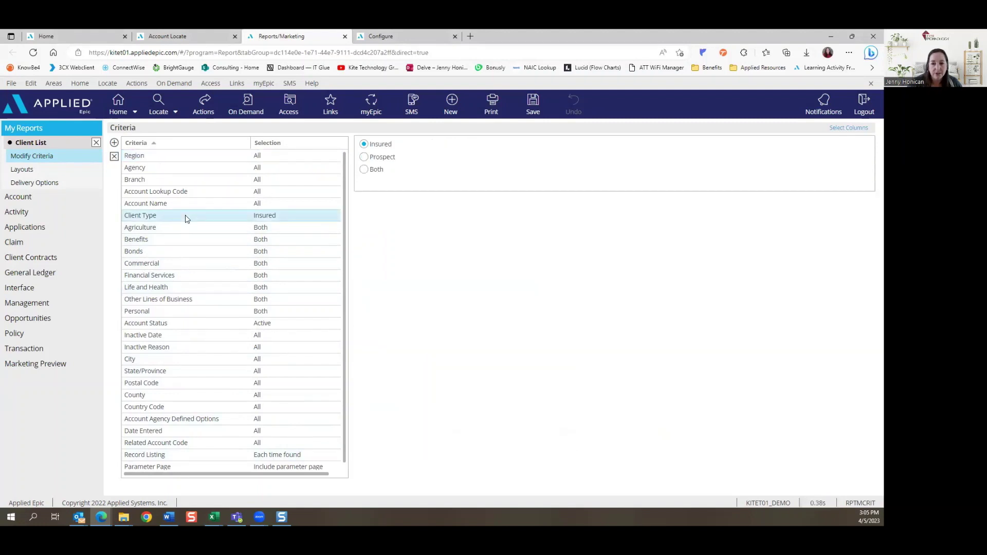
click(180, 325)
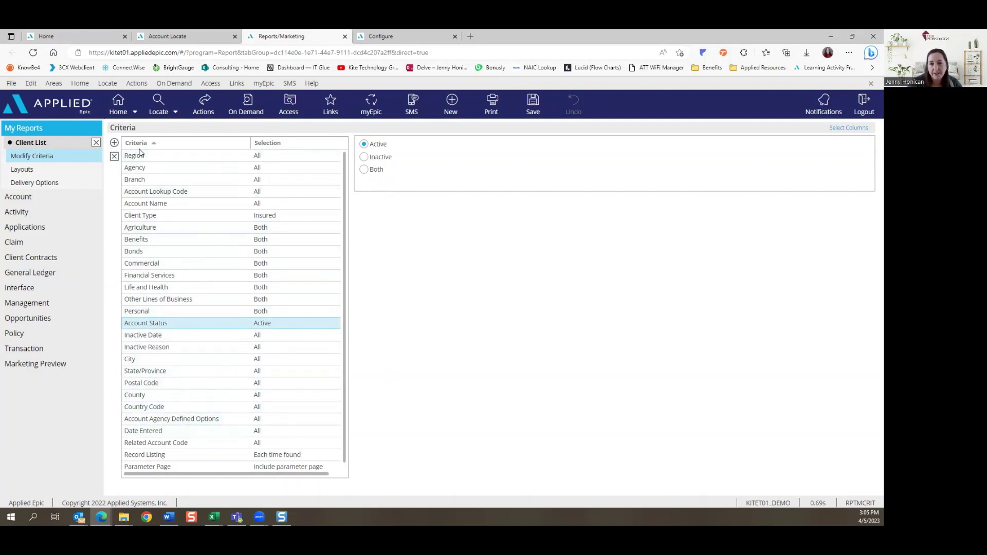
- Add the Condition of Policies criterion from Additional Related Items to the Client List report
click(114, 145)
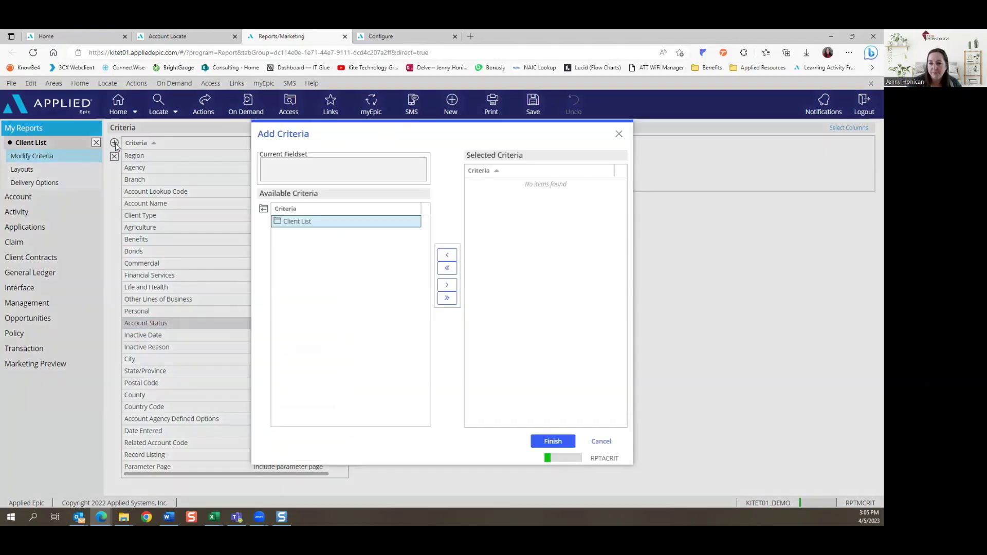
double_click(304, 225)
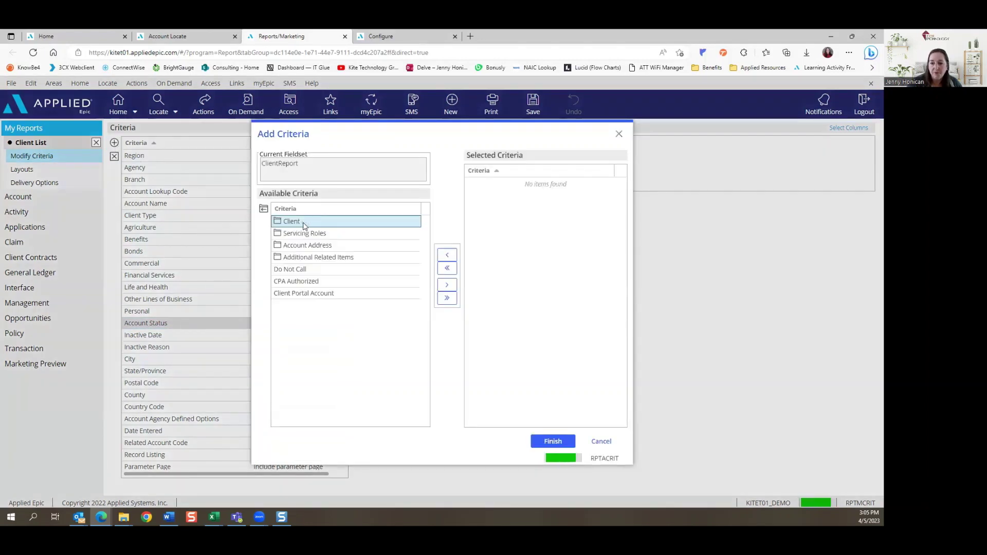
click(306, 259)
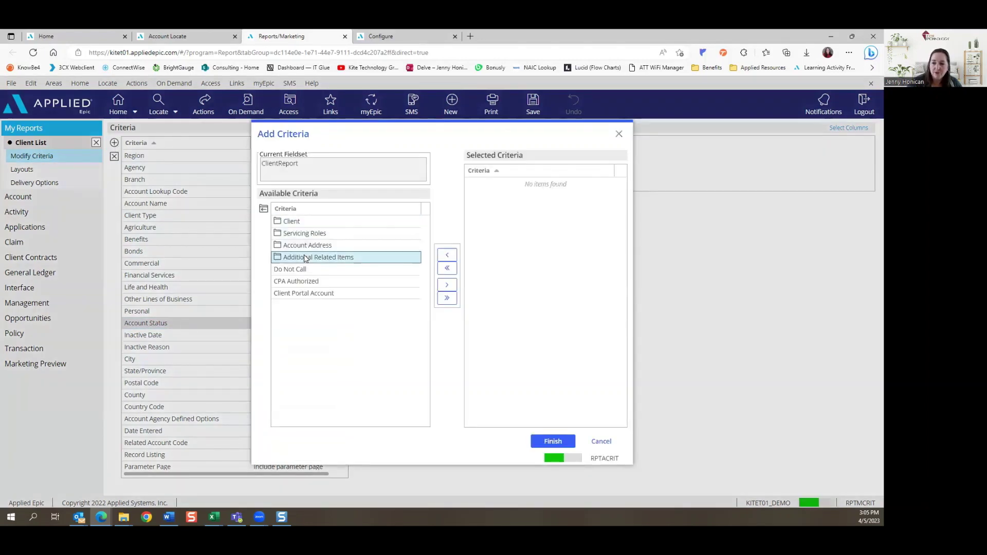
double_click(305, 258)
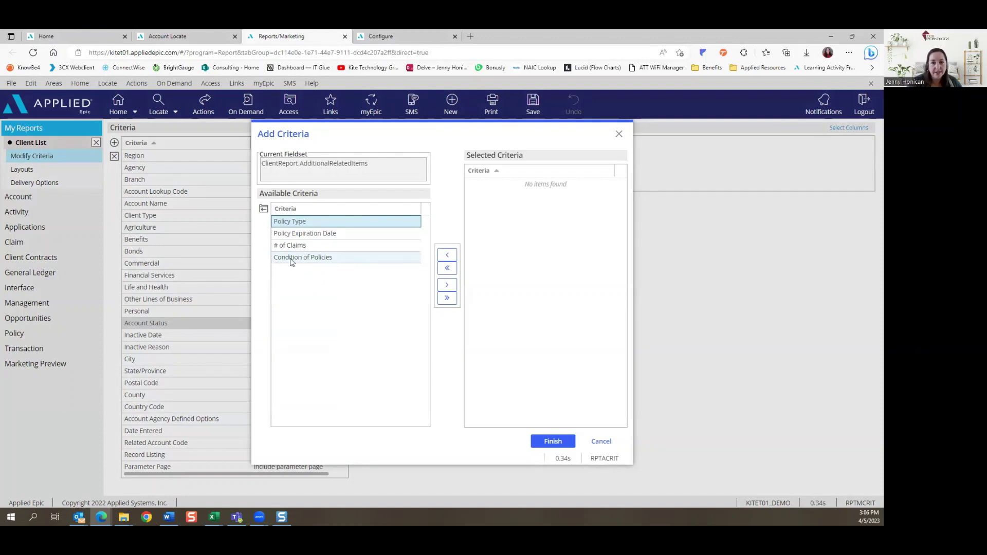
double_click(291, 259)
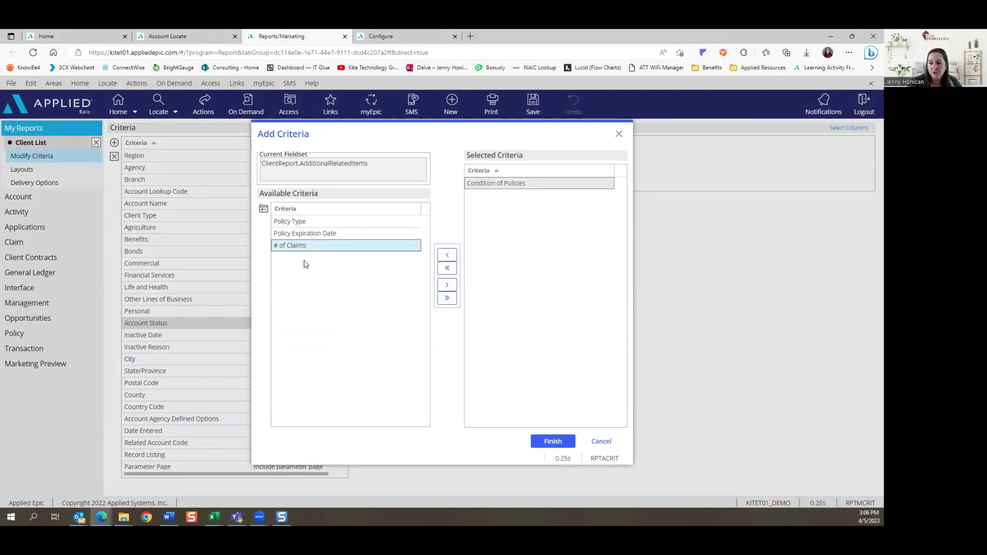
click(547, 445)
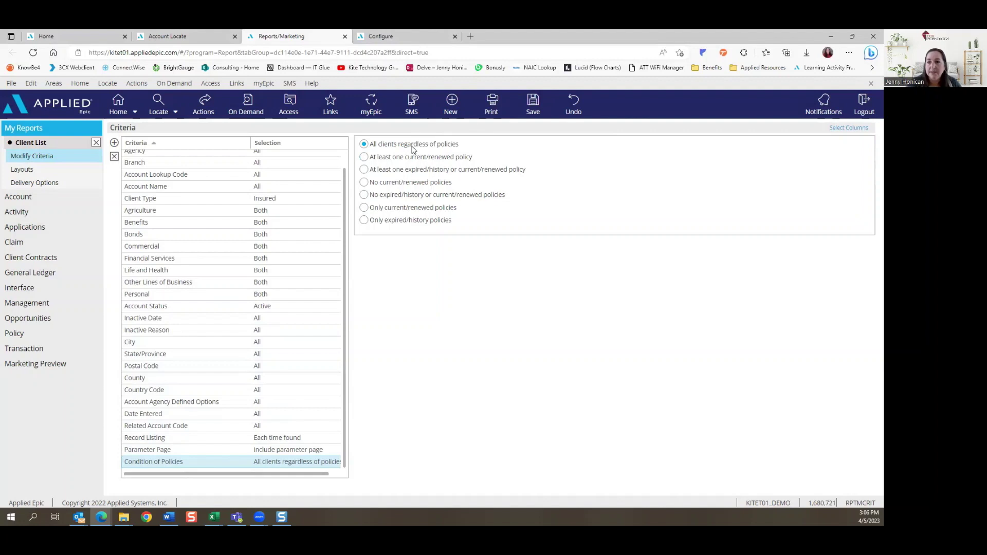
- Set Condition of Policies to "No current/renewed policies" and generate a print preview of the report
click(364, 183)
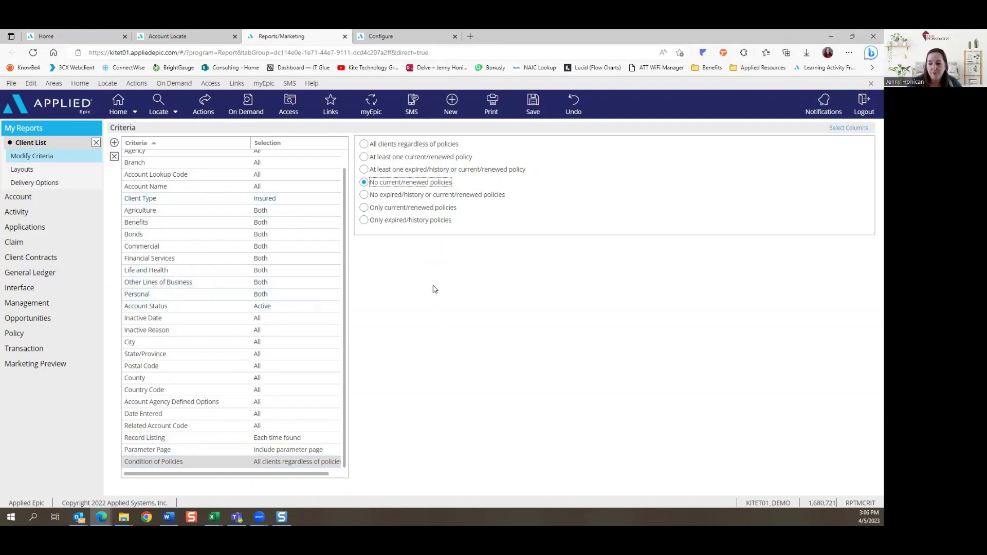
click(498, 114)
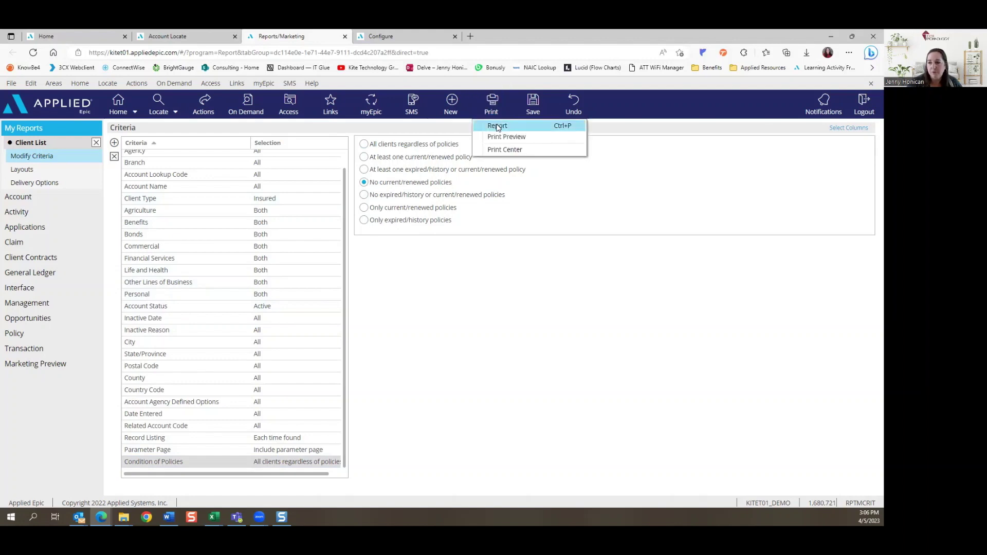
click(497, 137)
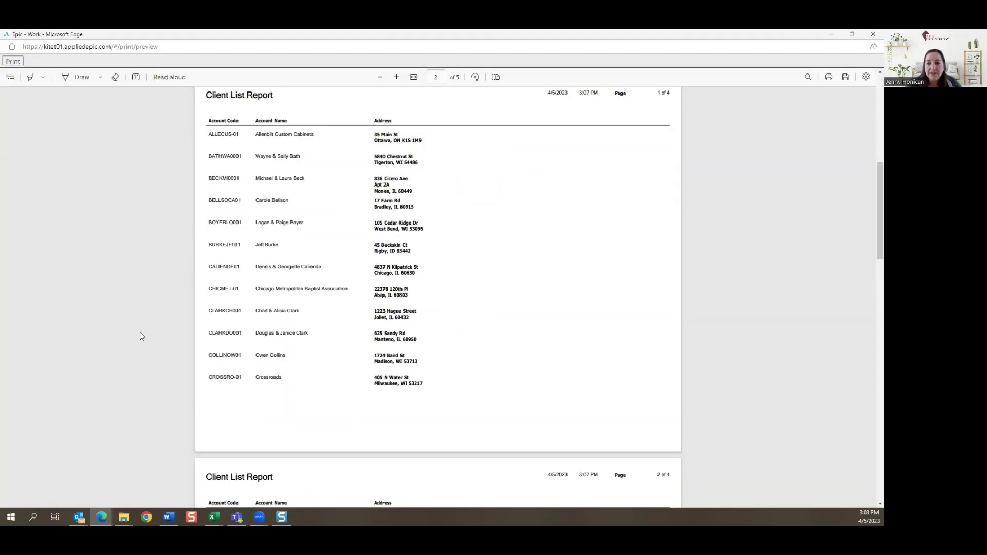
- Look through the pages of the Client List Report for clients to clean up
scroll(151, 323, up, 2)
scroll(257, 304, down, 1)
scroll(257, 304, down, 7)
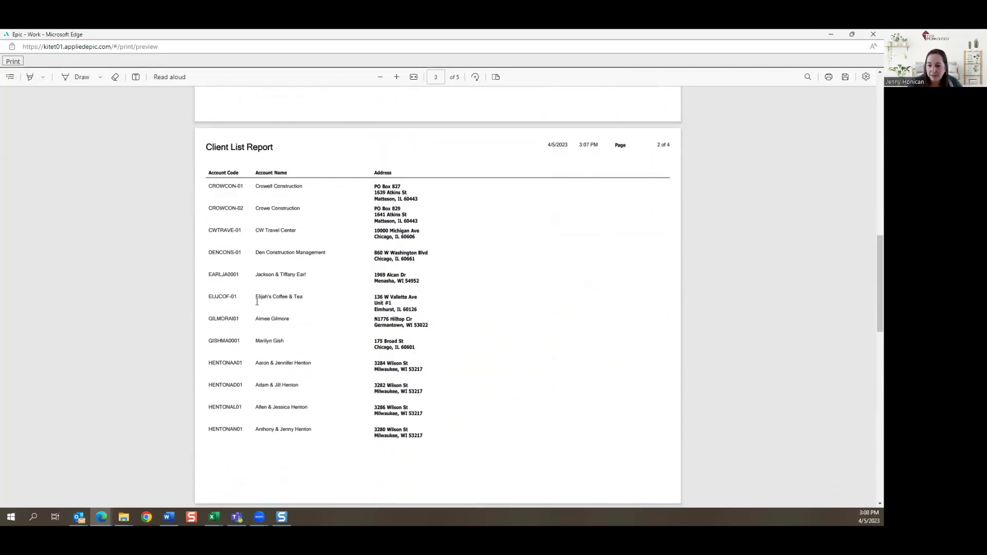
scroll(257, 302, down, 3)
scroll(258, 302, up, 7)
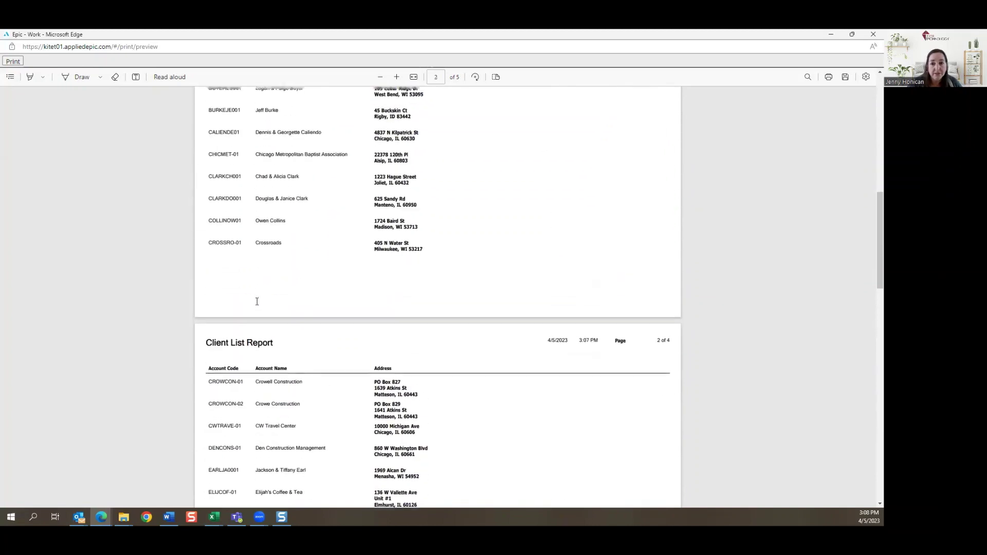
scroll(257, 302, up, 3)
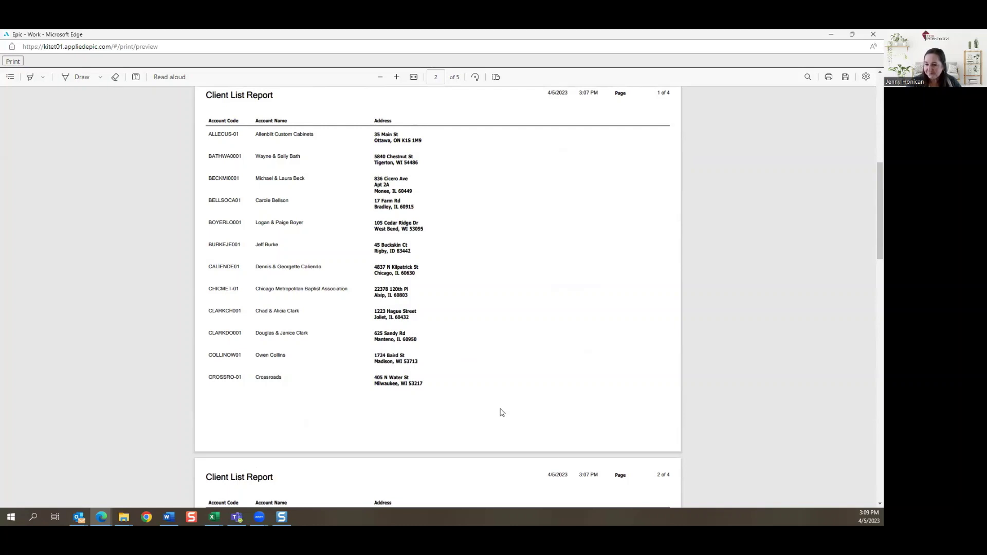
- Return to the account search and locate Allenbilt Custom Cabinets by its lookup code
key(alt+Tab)
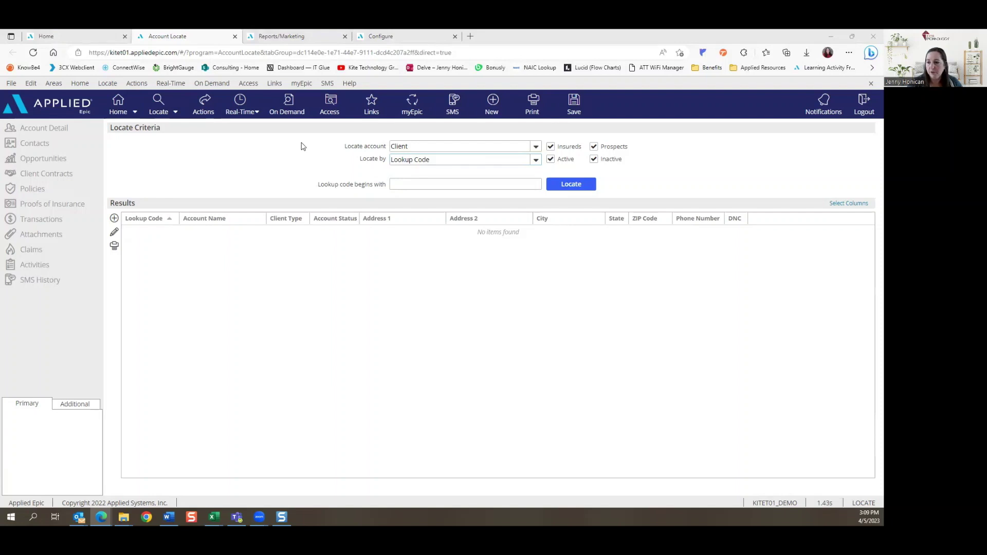
click(408, 183)
text(ALLECUS-01)
click(564, 186)
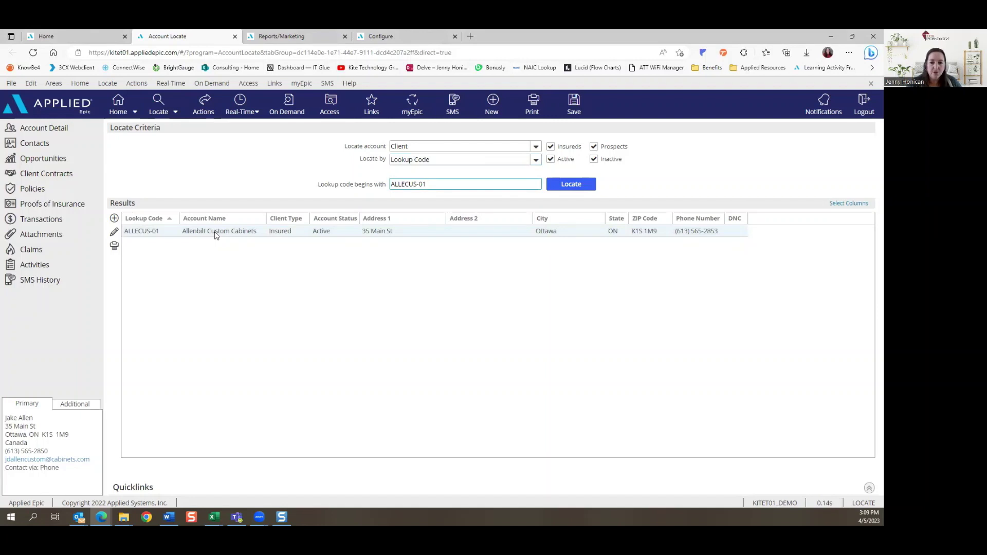
- Open the policies of Allenbilt Custom Cabinets and show All Except Marketed
click(33, 189)
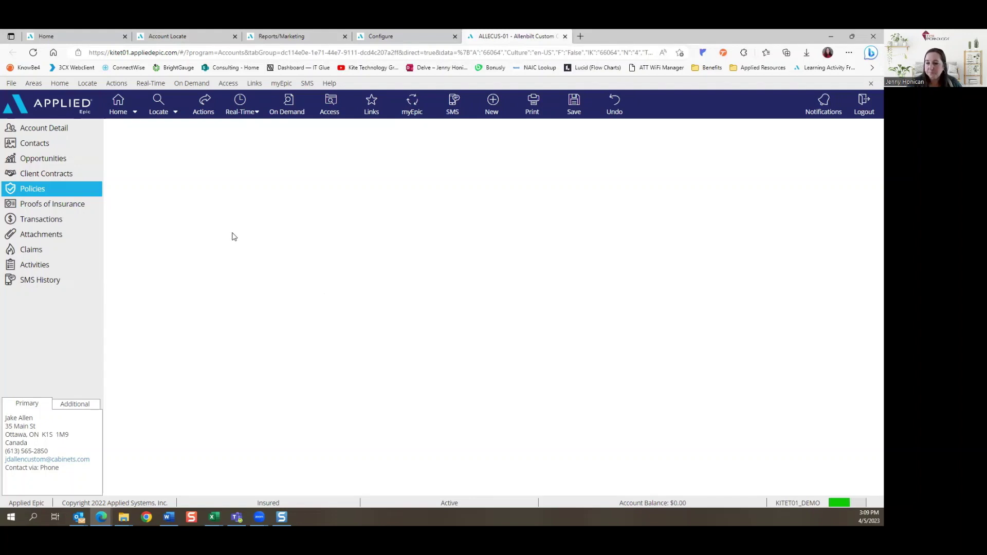
click(194, 129)
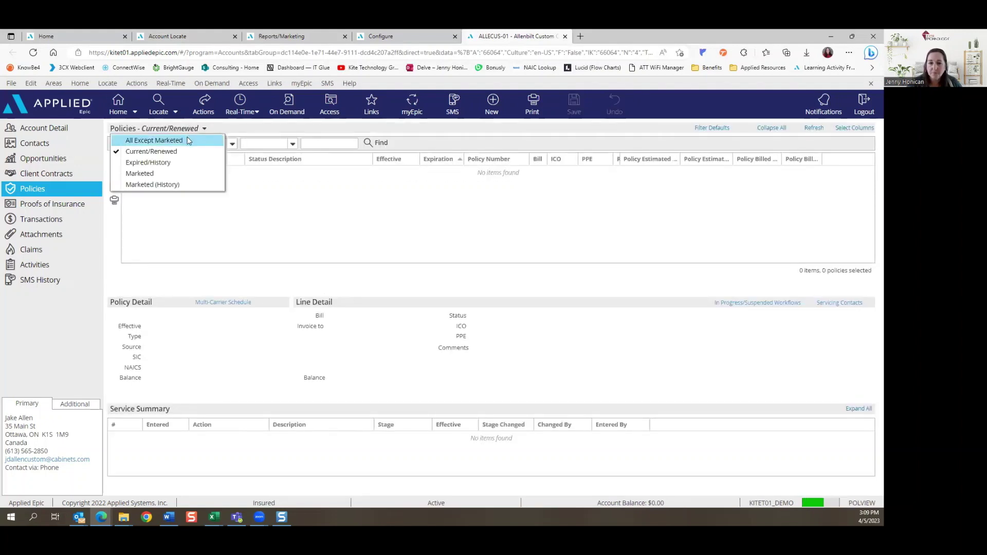
click(189, 141)
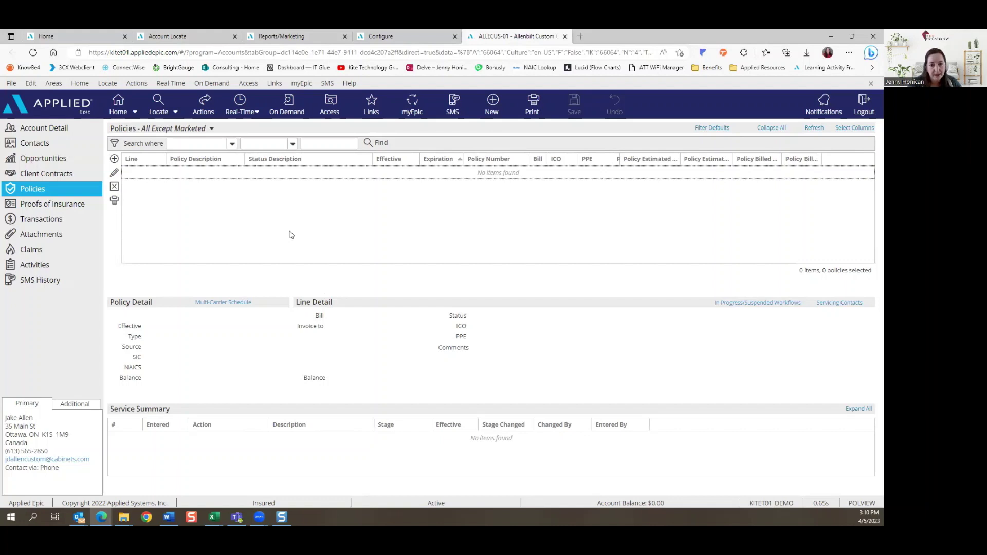
- Change the client type of Allenbilt Custom Cabinets from Insured to Prospect in its account detail
click(59, 129)
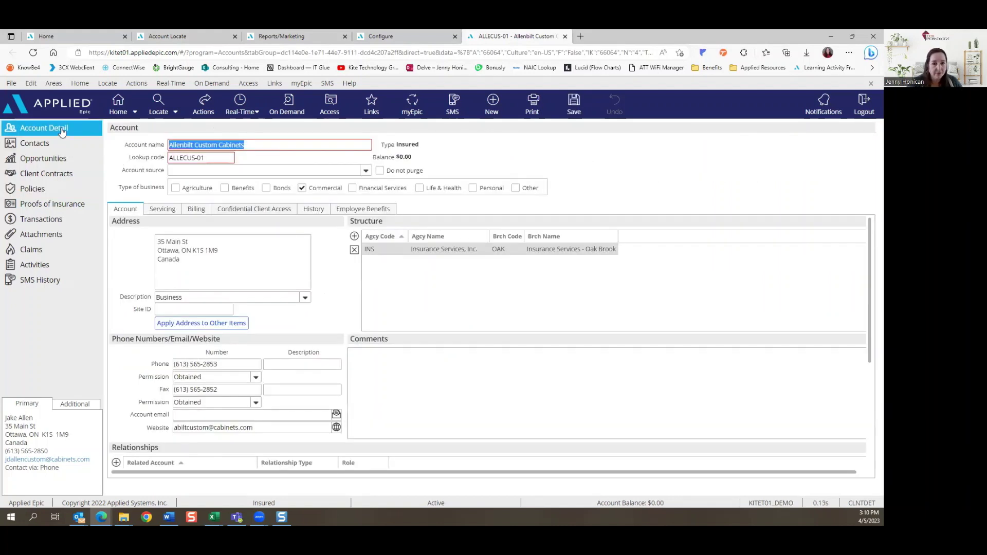
click(208, 110)
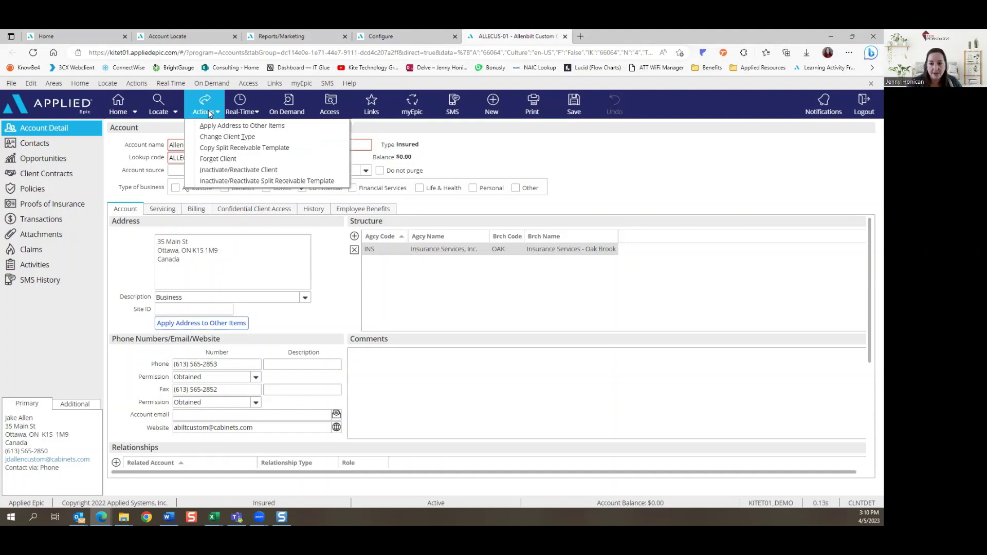
click(227, 136)
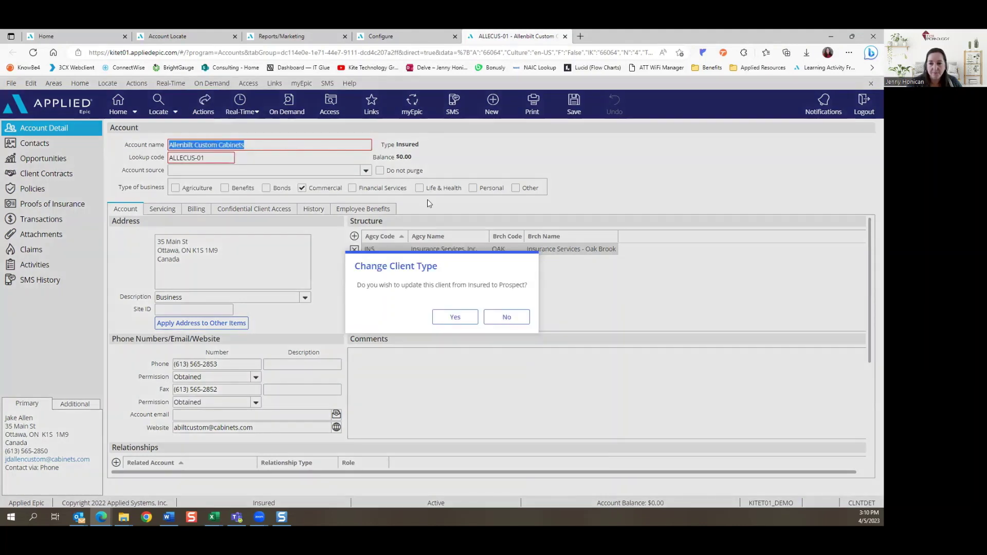
click(455, 317)
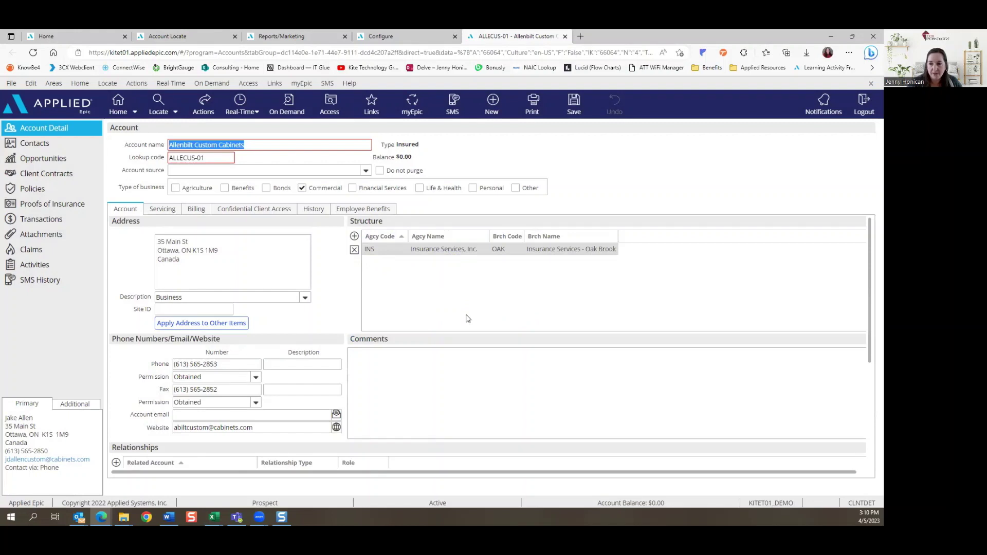
- Return to the account search and view the actions available for Allenbilt Custom Cabinets
click(182, 36)
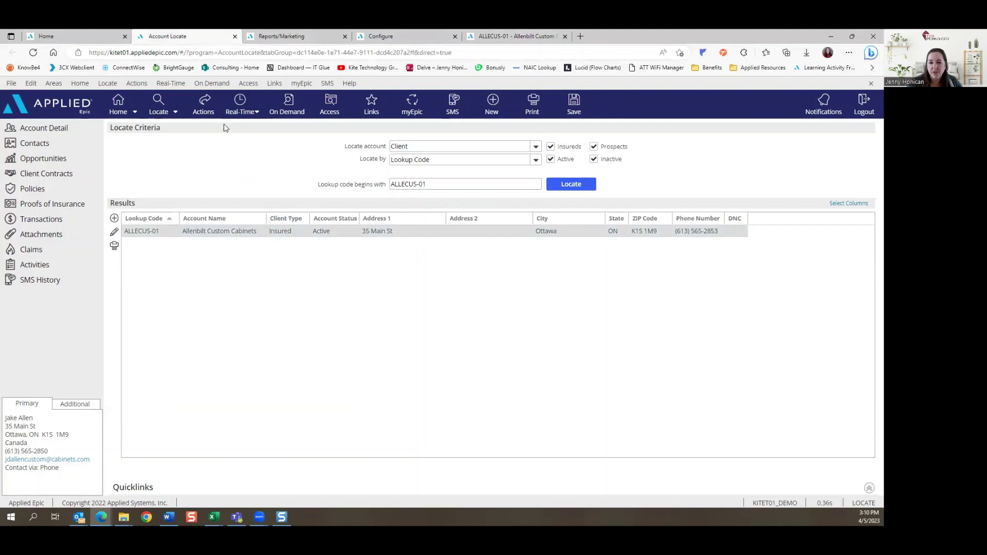
click(203, 112)
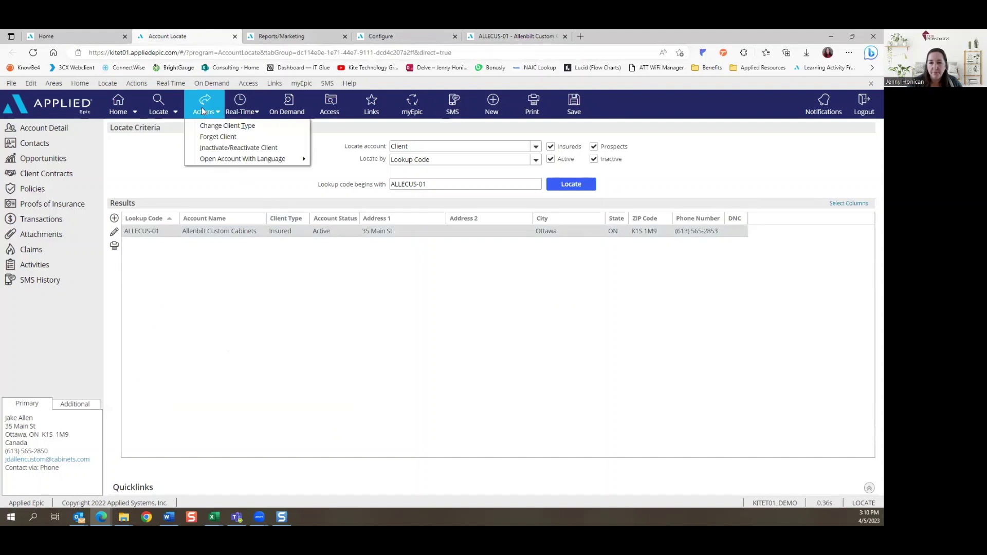
click(194, 235)
right_click(194, 235)
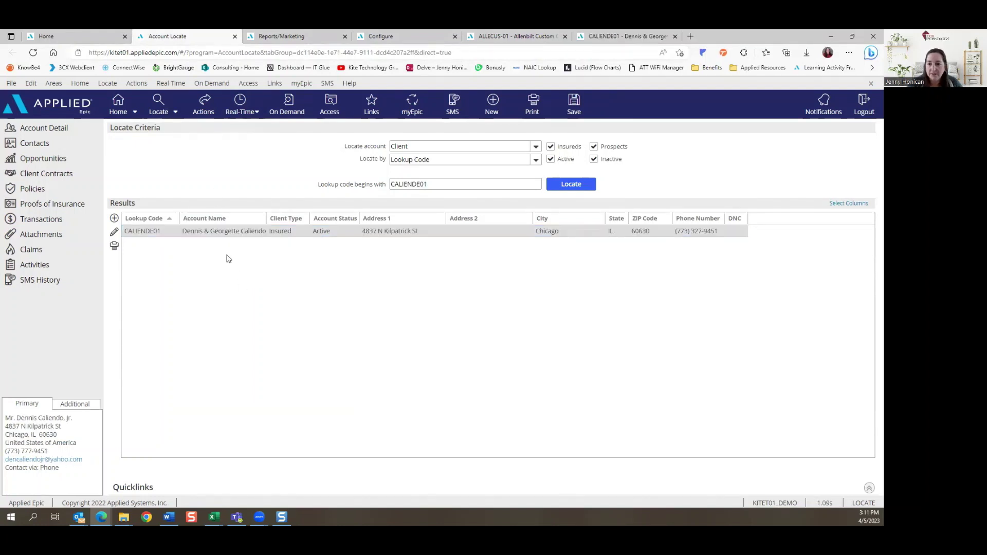
- Open the policies of the second located client and filter them to Current/Renewed
click(66, 190)
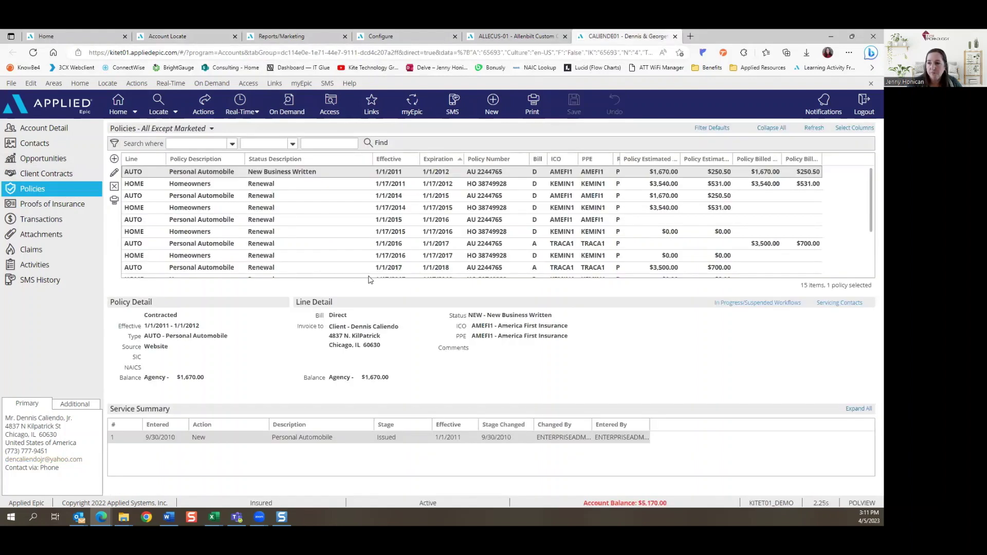
click(200, 132)
click(211, 151)
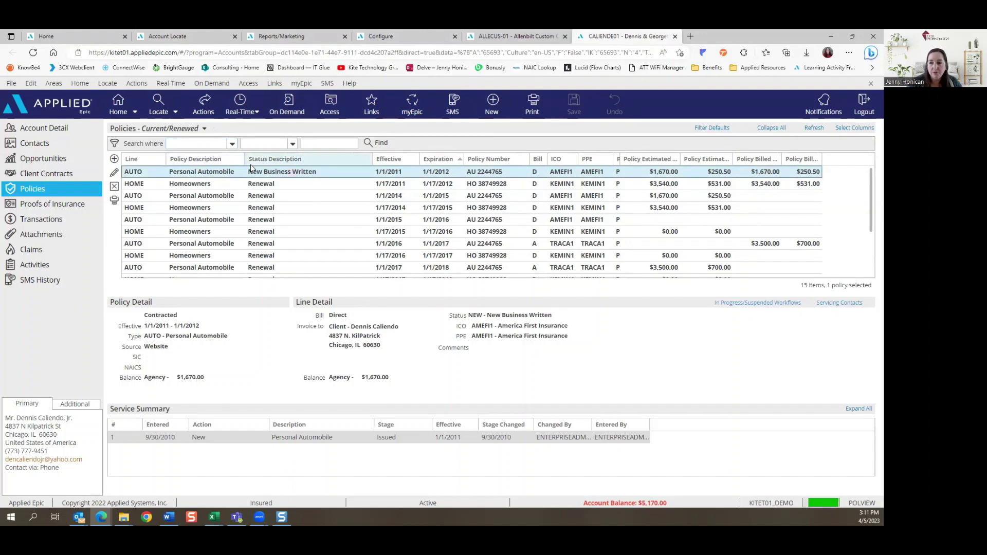
- Show All Except Marketed policies sorted by latest expiration first, and view the details of the most recent personal auto policy
click(202, 130)
click(193, 142)
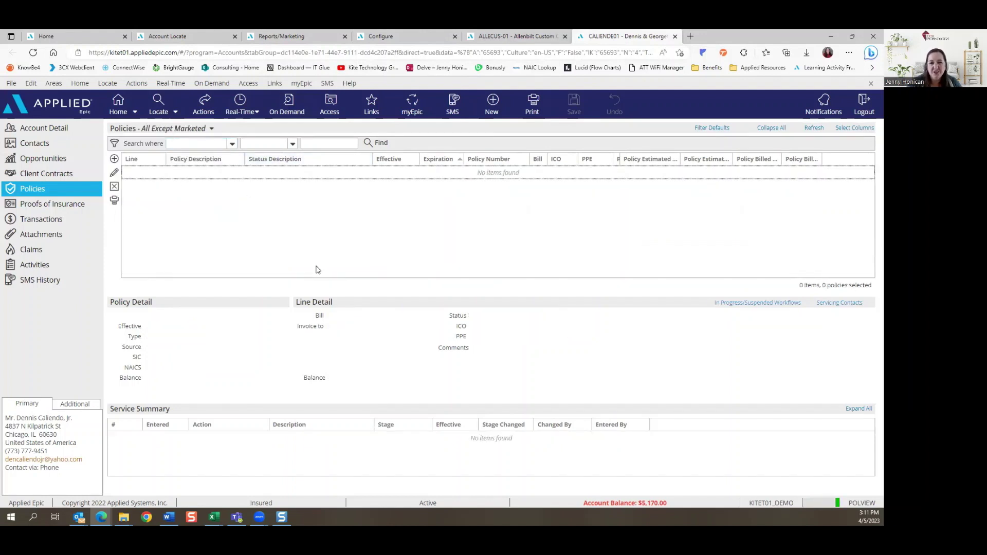
click(435, 160)
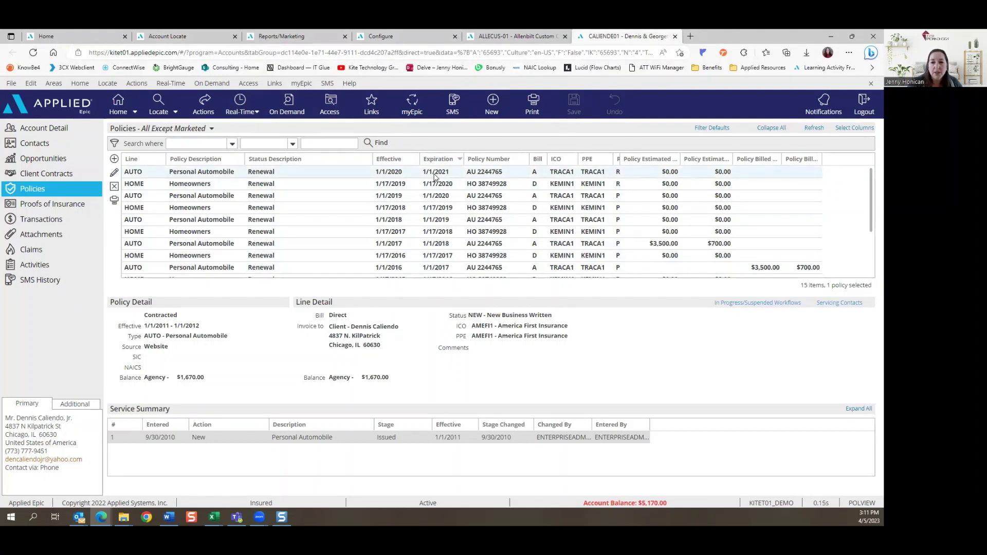
click(435, 177)
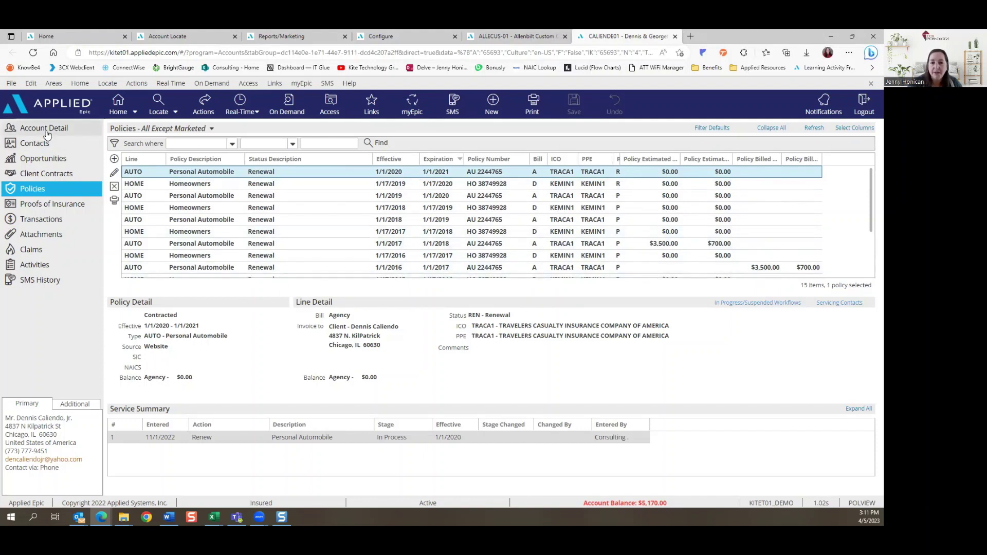
- Open account inactivation for the located client and compare the available reasons with the configured Inactivation Reasons list
click(170, 36)
right_click(189, 231)
click(209, 261)
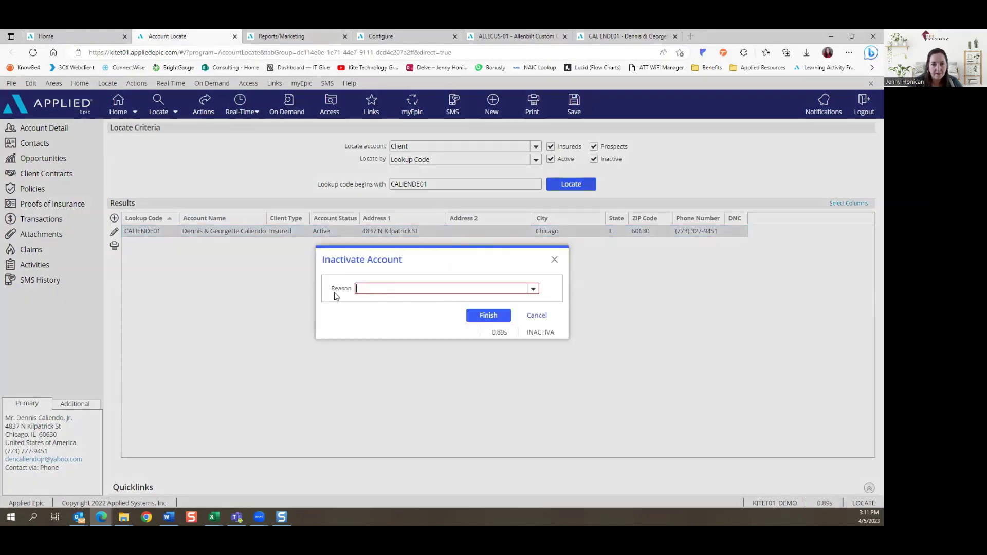
click(533, 289)
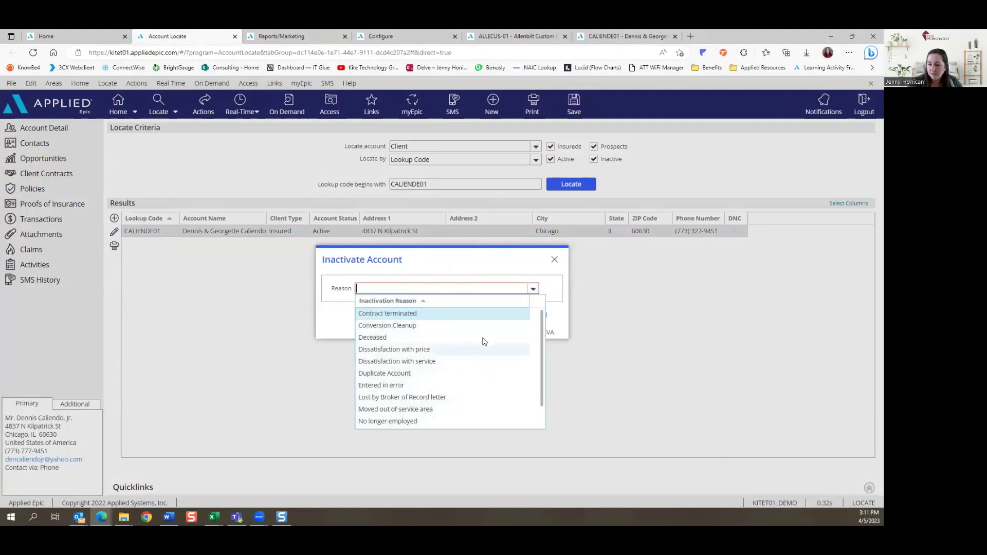
click(469, 267)
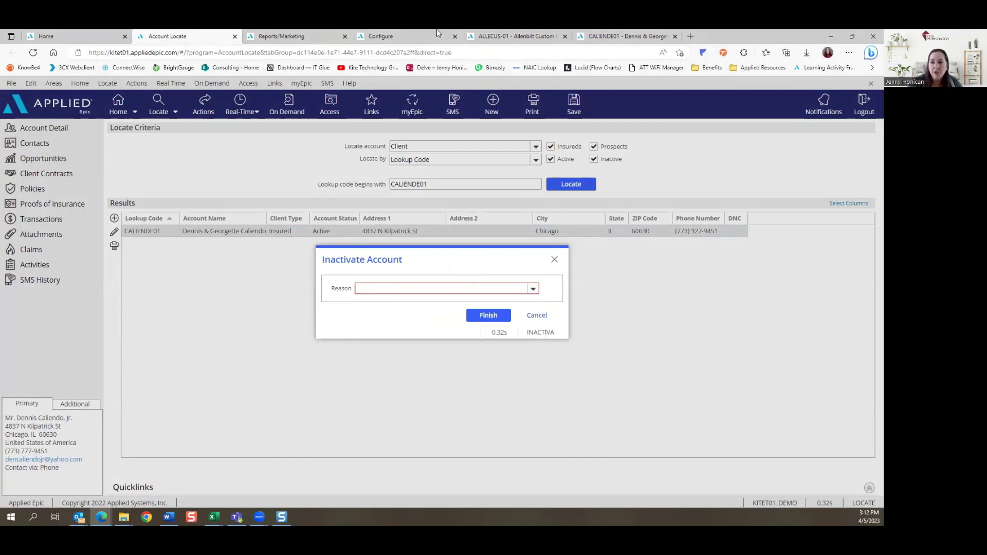
click(422, 32)
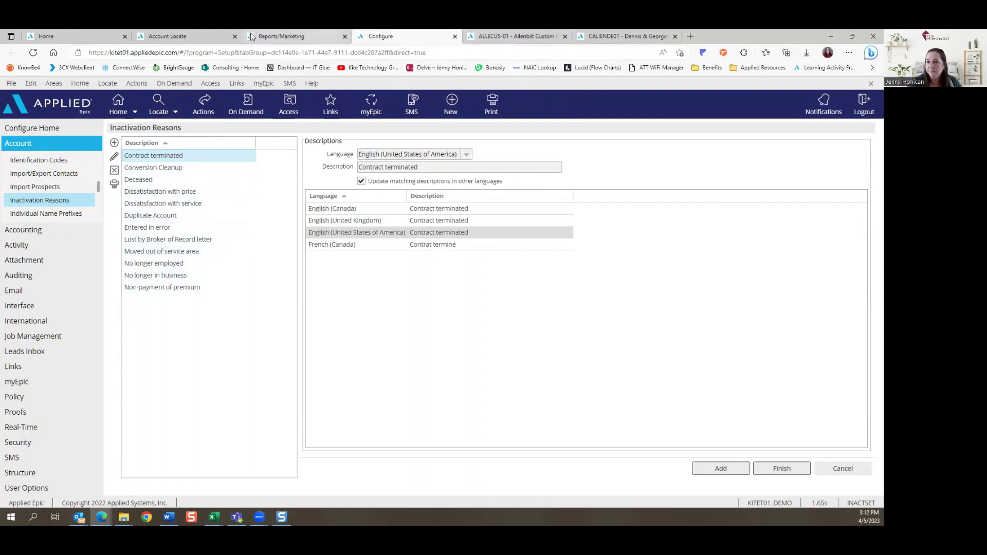
- Try to inactivate the located client with the reason Lost by Broker of Record letter
click(170, 36)
click(533, 288)
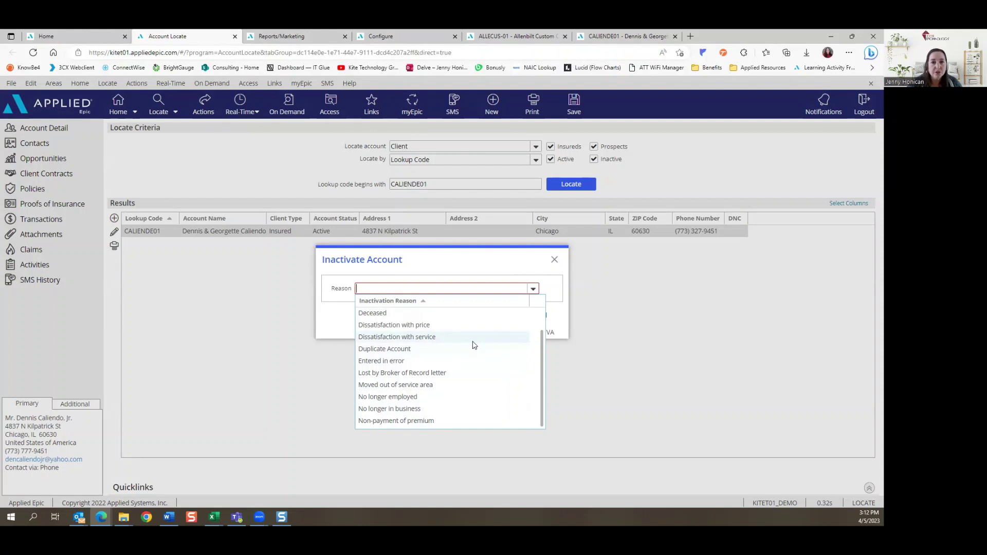
click(463, 373)
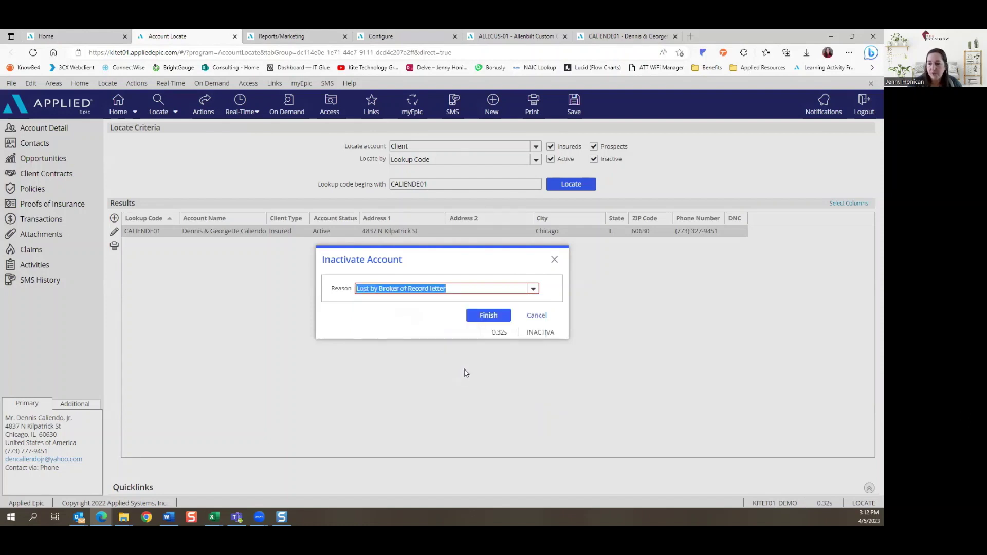
click(487, 317)
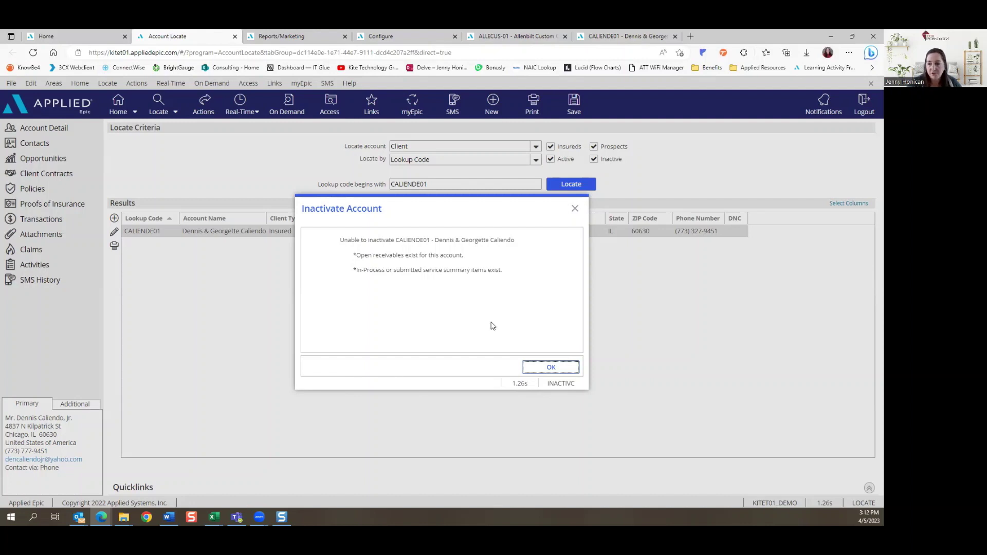
click(549, 368)
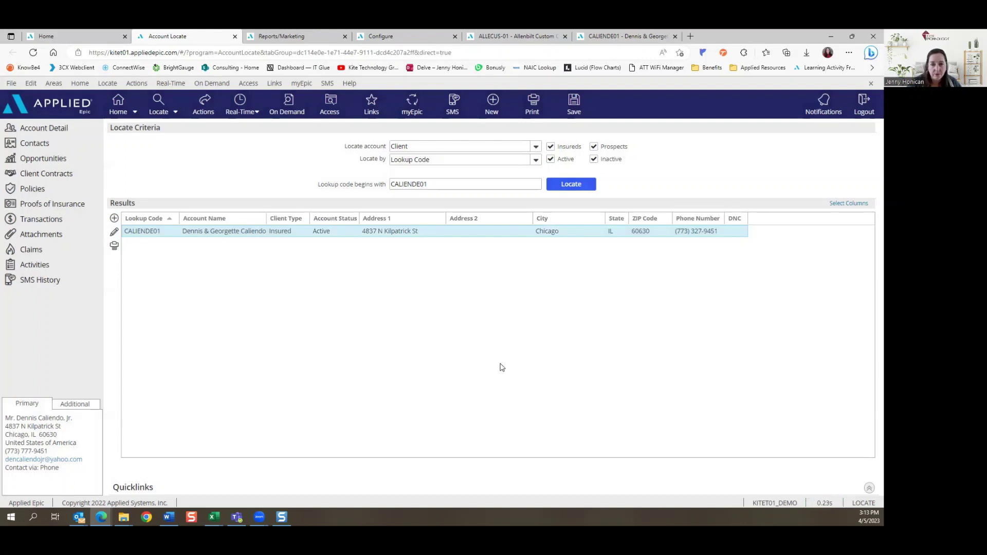
- Check the policies of the client with the cancelled business owners policy and inactivate that account as Lost by Broker of Record letter
click(624, 38)
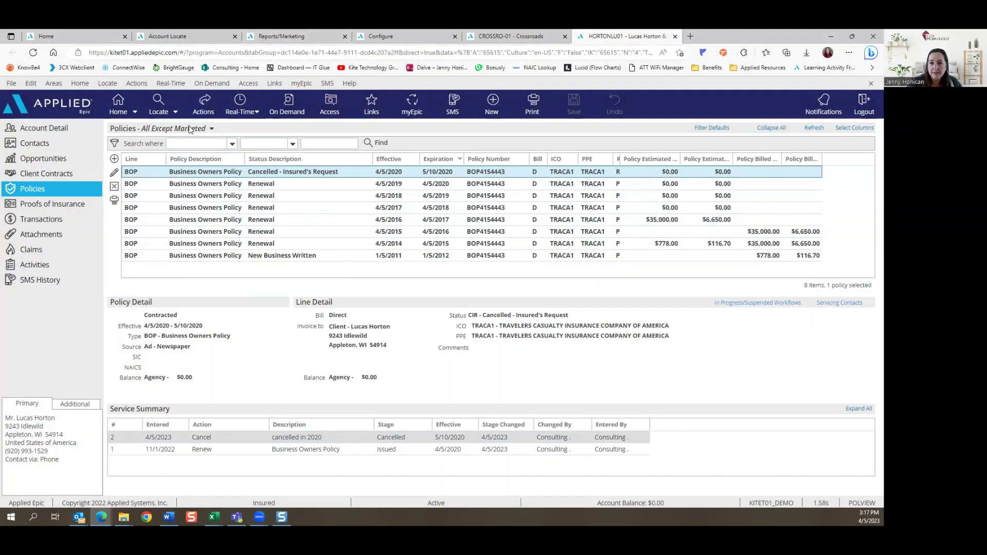
click(167, 36)
click(202, 105)
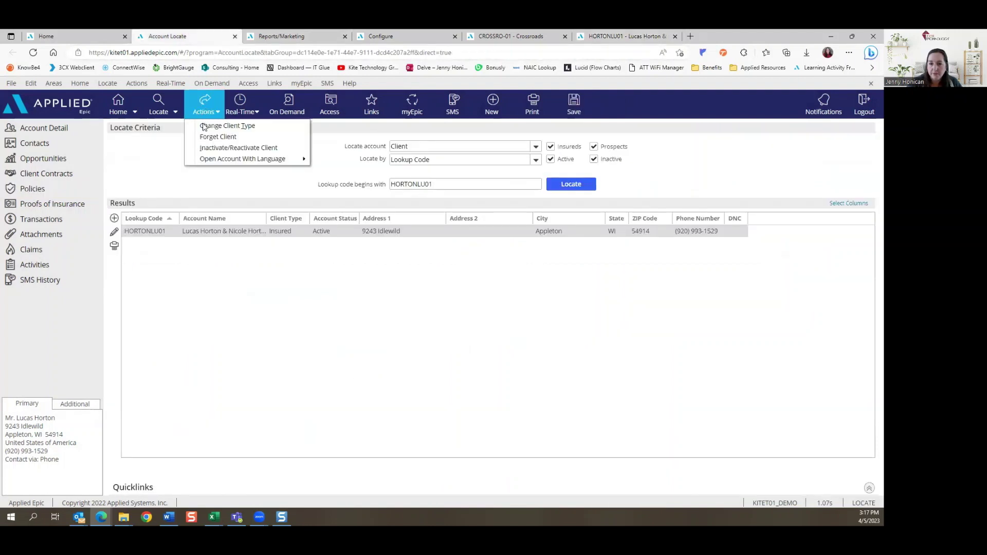
click(231, 147)
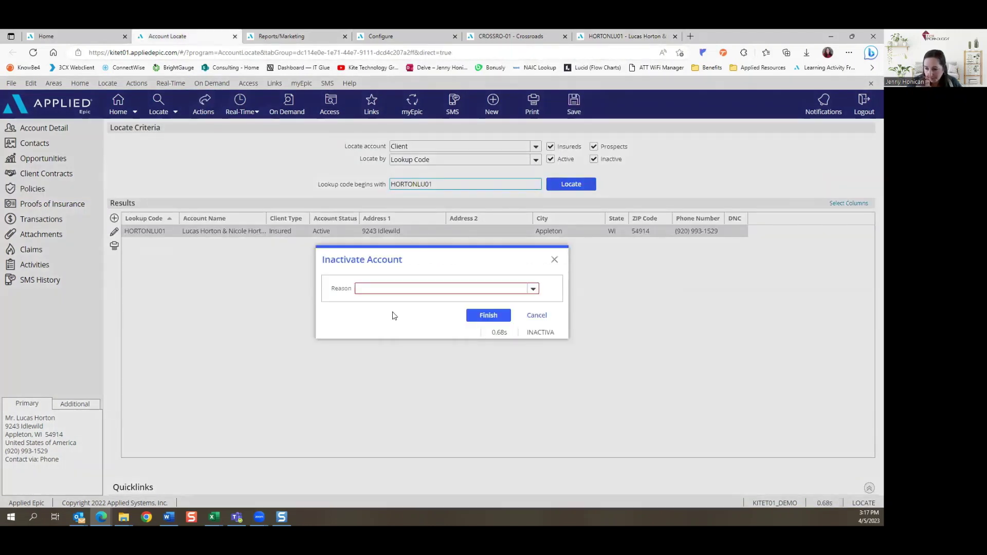
click(532, 288)
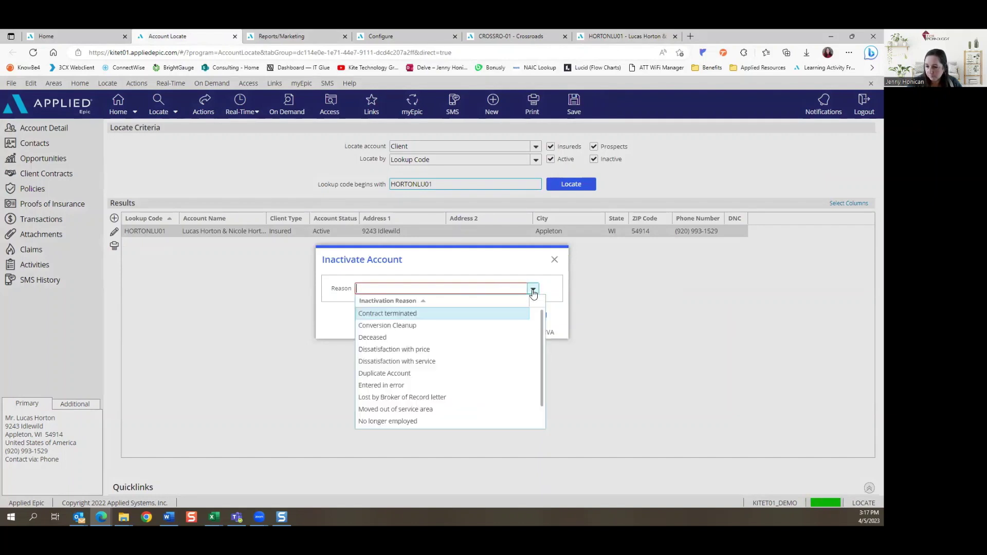
click(440, 399)
click(489, 316)
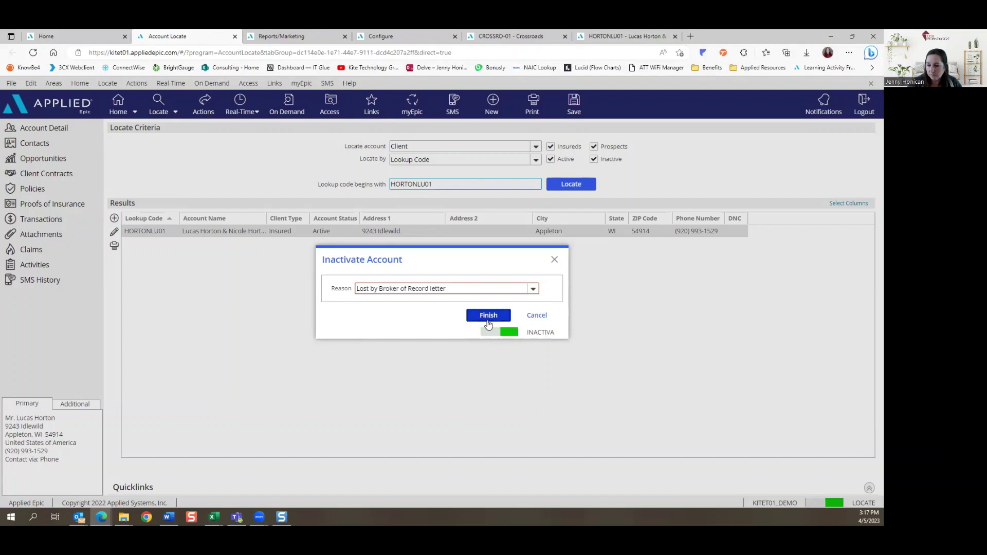